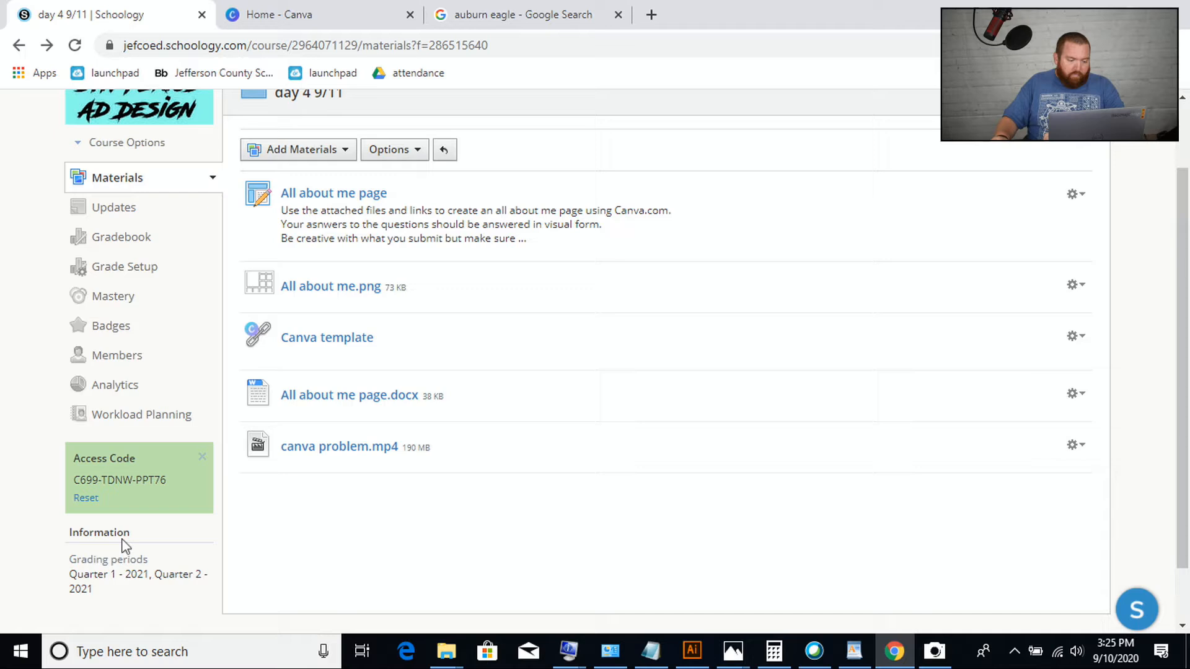
Step: Open "All about me.png" from the course materials and copy the template image
{"action": "scroll", "coordinate": [347, 297], "scroll_direction": "down", "scroll_amount": 1}
{"action": "scroll", "coordinate": [354, 291], "scroll_direction": "up", "scroll_amount": 3}
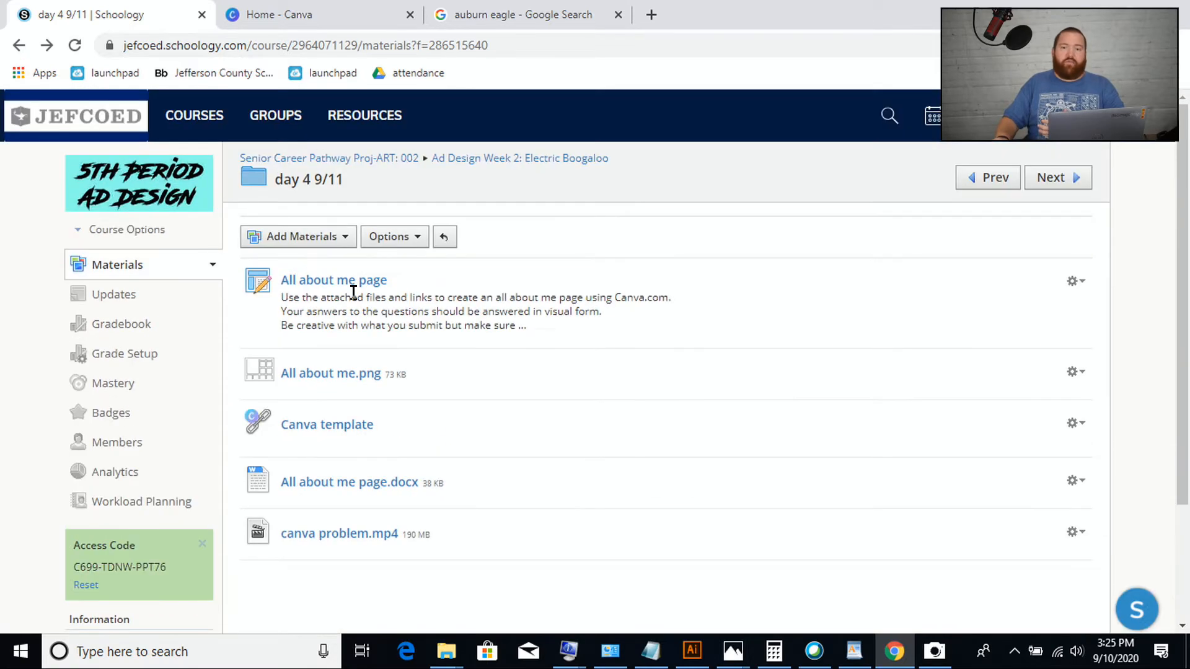
{"action": "scroll", "coordinate": [347, 309], "scroll_direction": "down", "scroll_amount": 2}
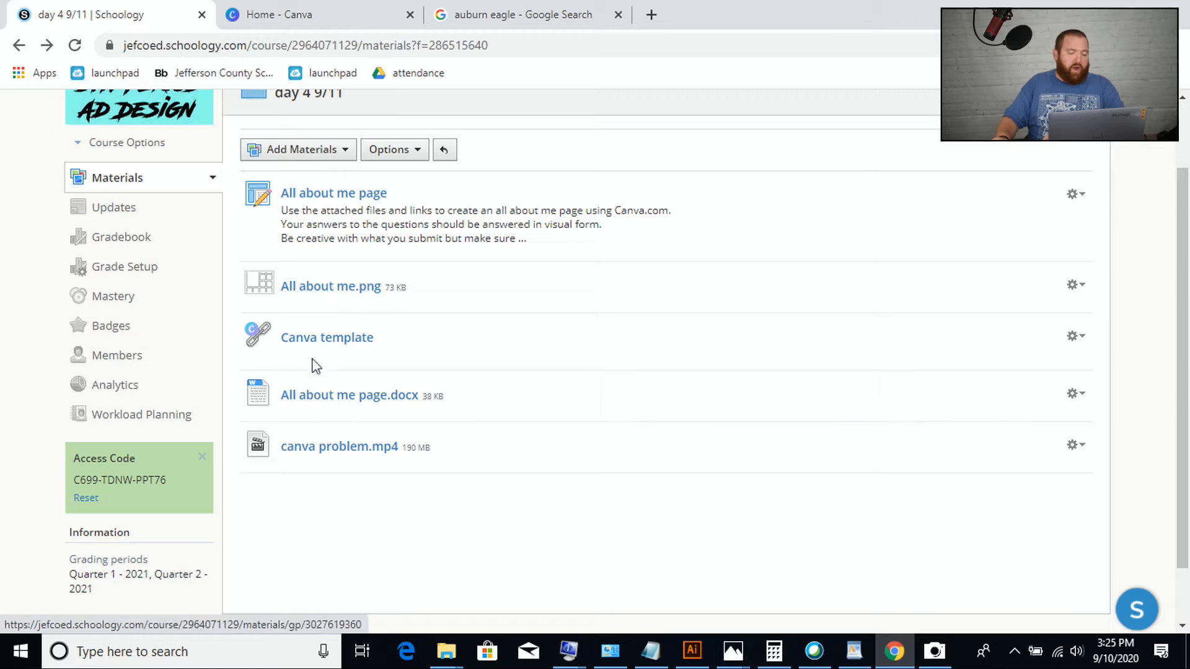
{"action": "left_click", "coordinate": [323, 292]}
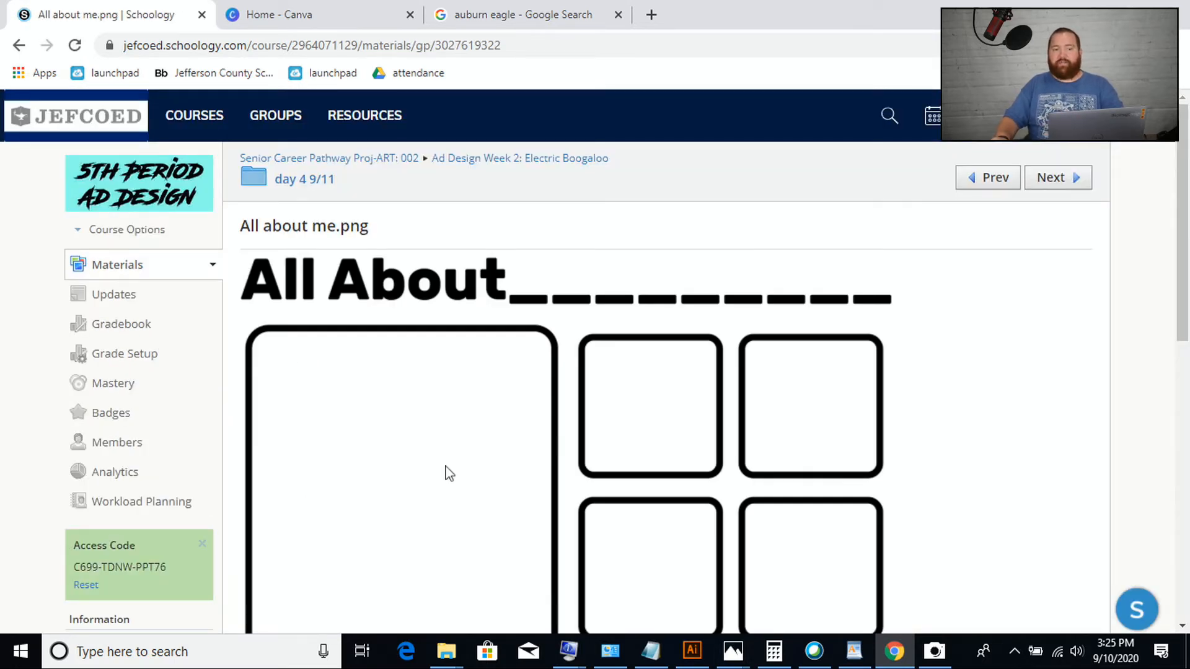
{"action": "right_click", "coordinate": [486, 373]}
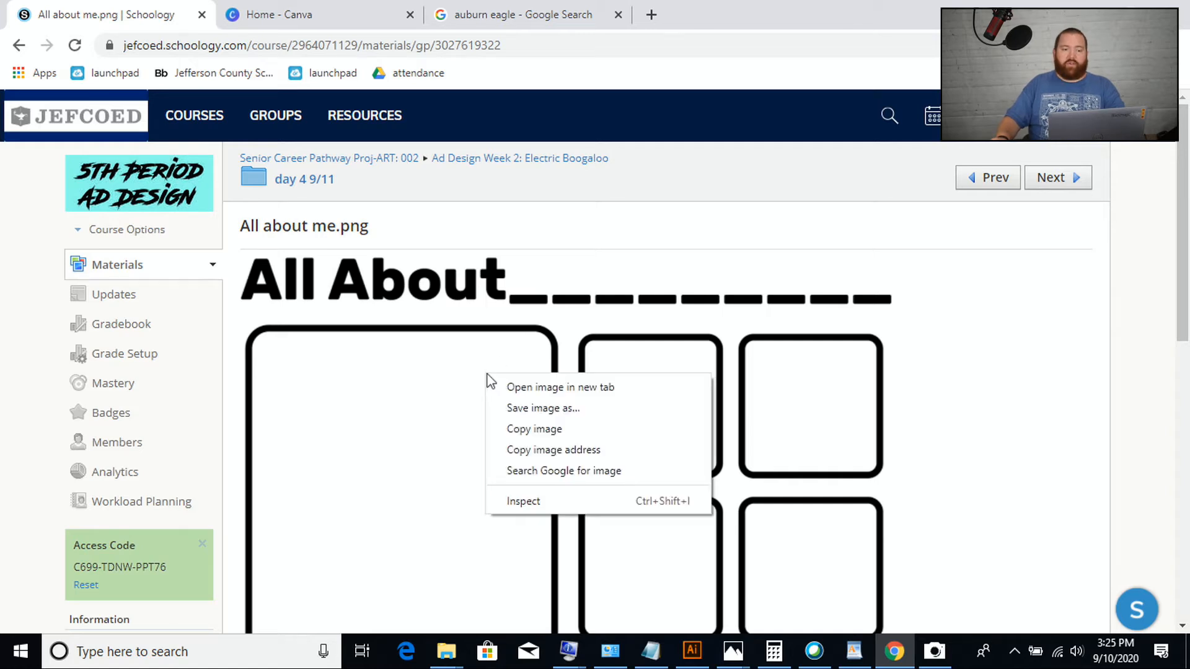
{"action": "left_click", "coordinate": [575, 437]}
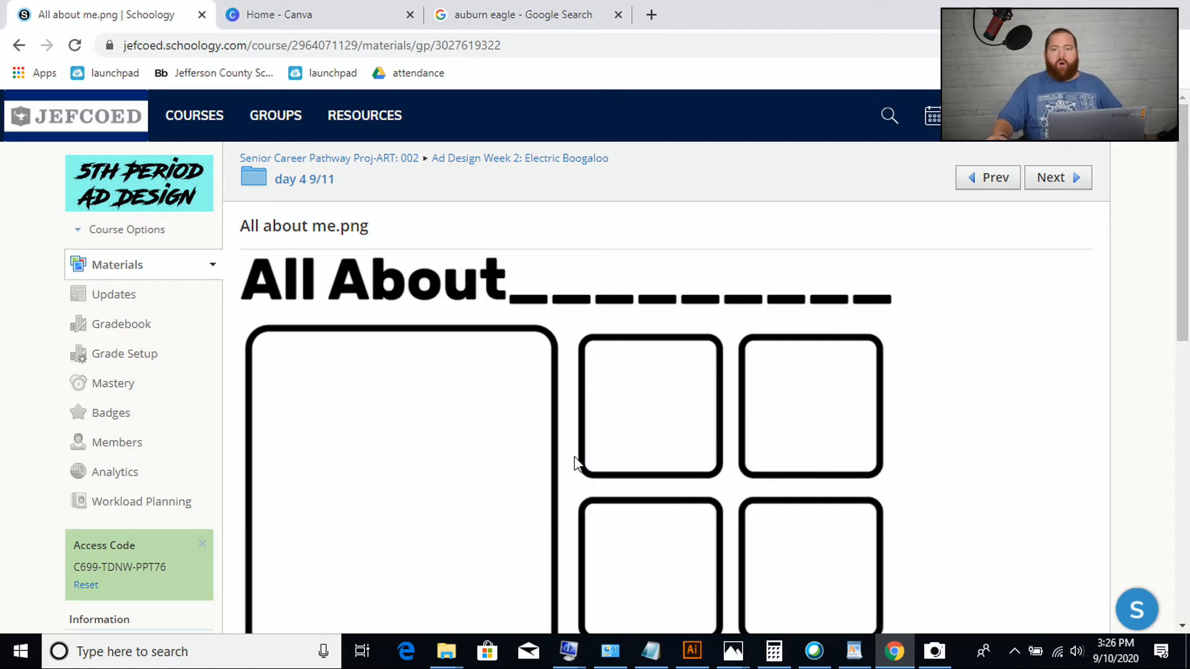
Step: Switch to Canva and create a new design with custom dimensions of 8.5 × 11 in
{"action": "left_click", "coordinate": [279, 14]}
{"action": "left_click", "coordinate": [1051, 121]}
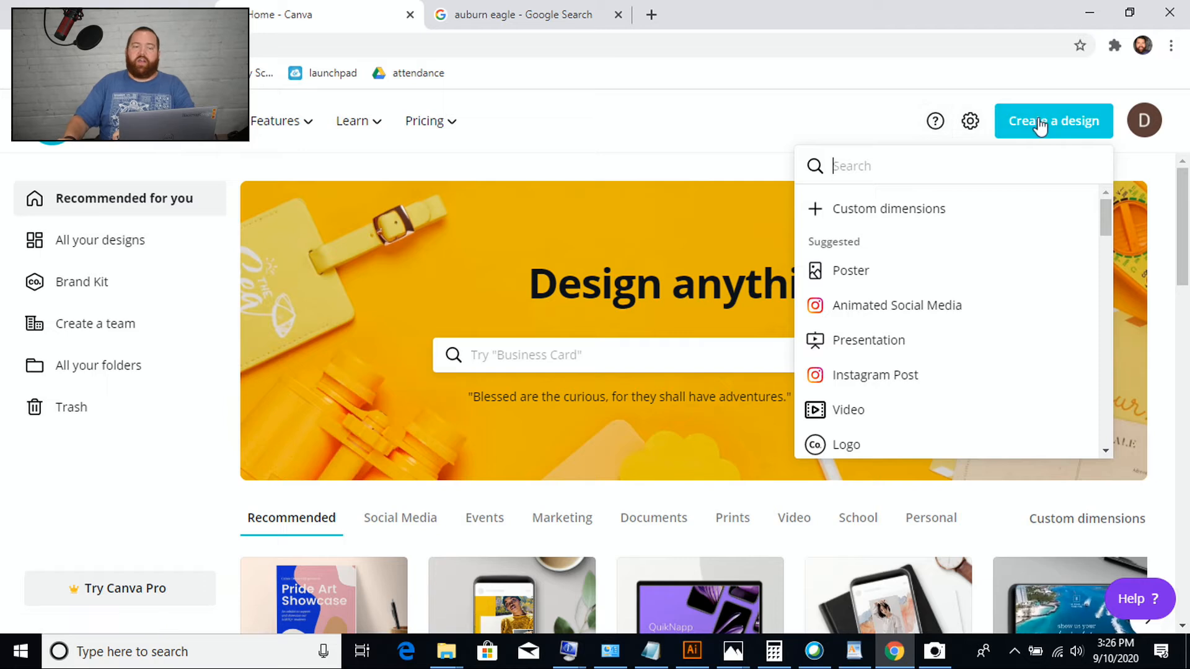
{"action": "left_click", "coordinate": [1044, 122]}
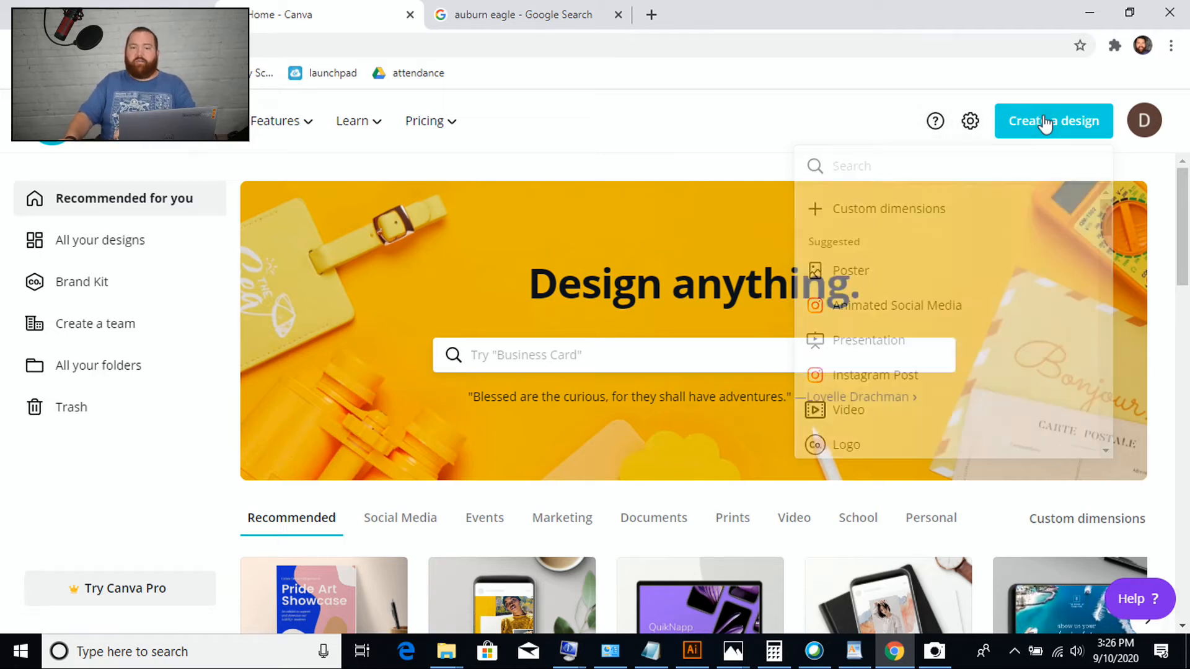
{"action": "left_click", "coordinate": [1041, 129]}
{"action": "left_click", "coordinate": [933, 210]}
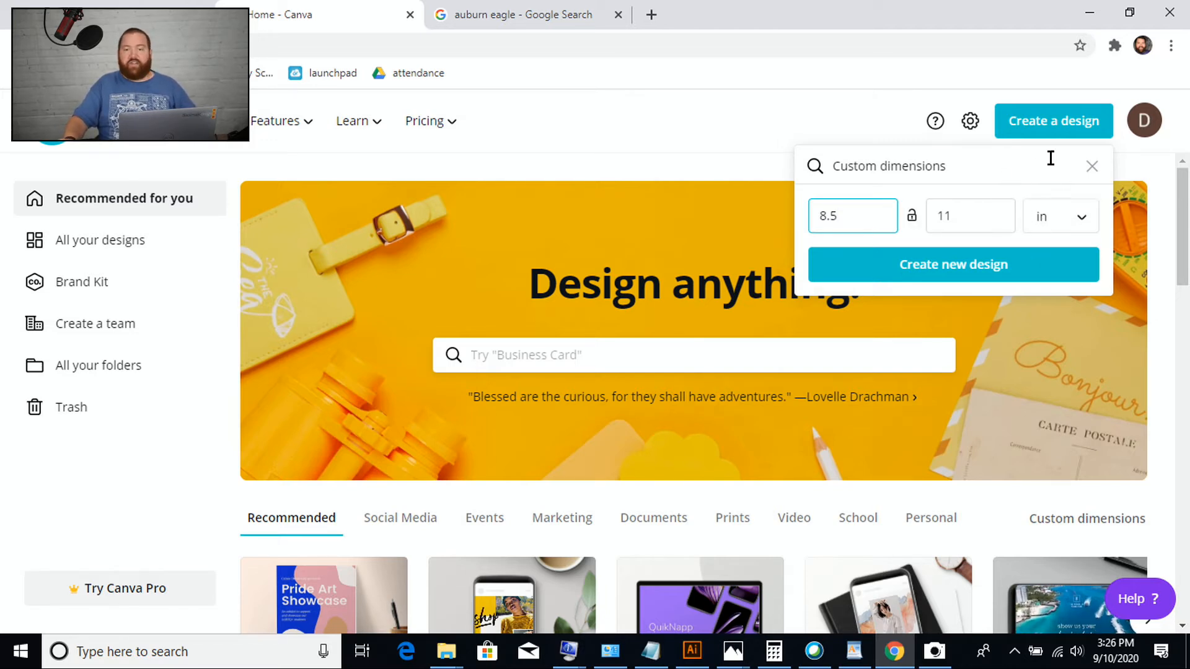
{"action": "left_click", "coordinate": [994, 280]}
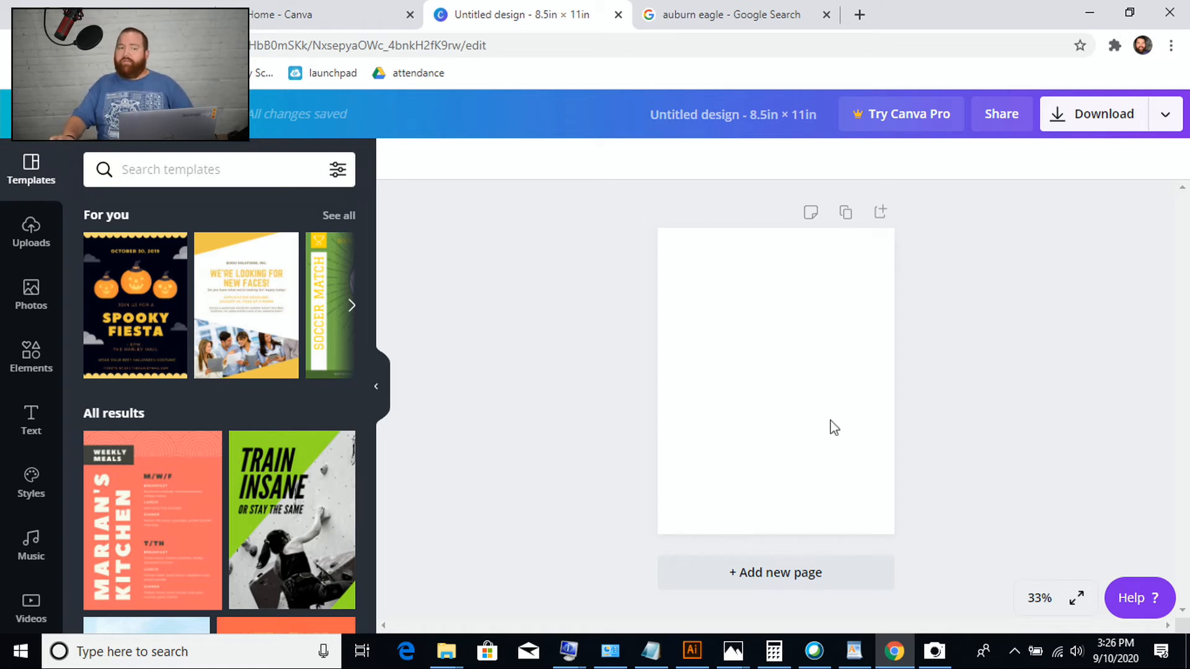
Step: Paste the copied template image onto the blank page and enlarge it to nearly fill the page
{"action": "key", "text": "ctrl+v"}
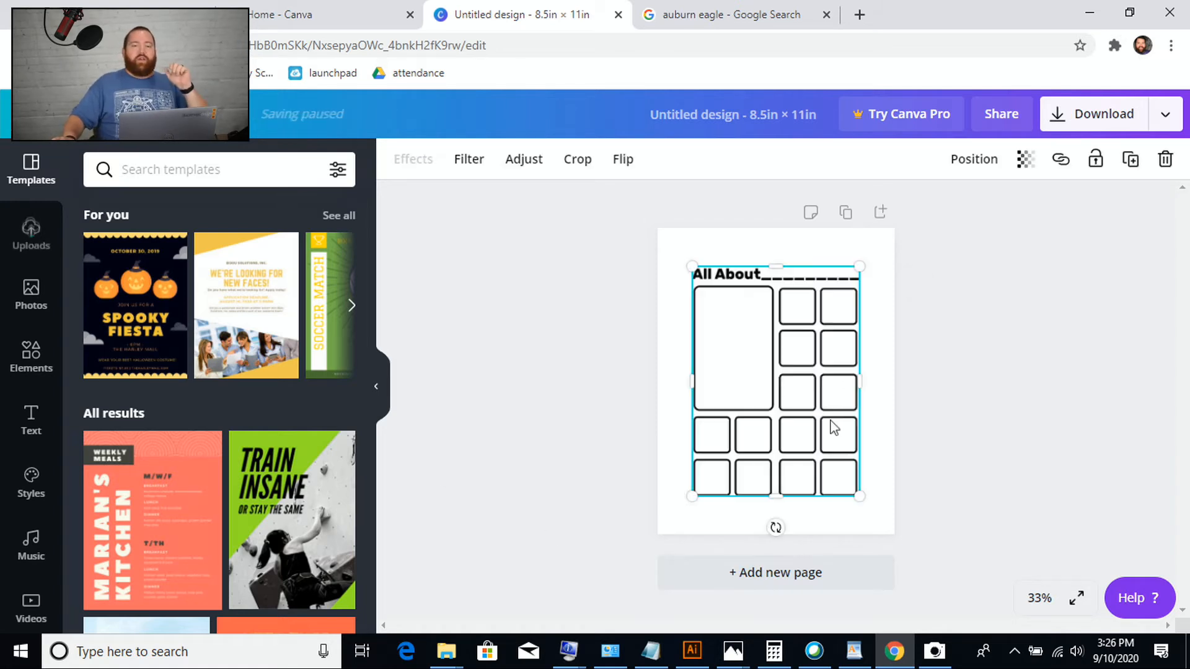
{"action": "left_click_drag", "start_coordinate": [867, 274], "coordinate": [890, 242]}
{"action": "left_click_drag", "start_coordinate": [692, 496], "coordinate": [673, 523]}
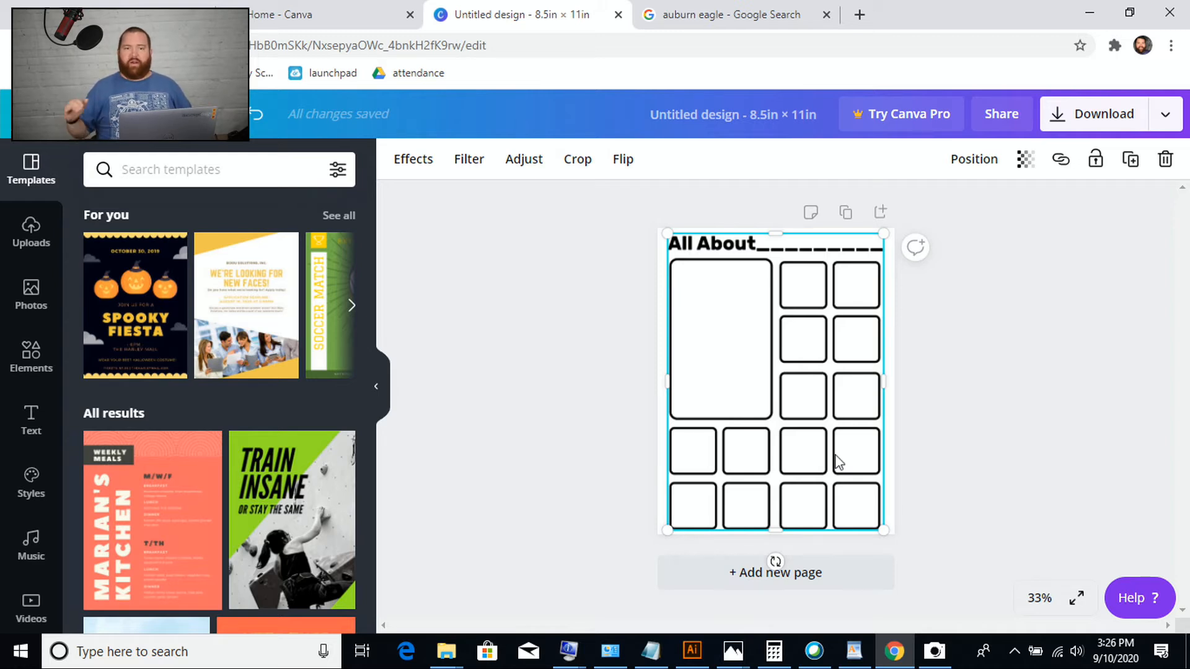
Step: Copy the golden eagle photo from the "auburn eagle" Google image results and paste it into the Canva design
{"action": "left_click", "coordinate": [794, 15]}
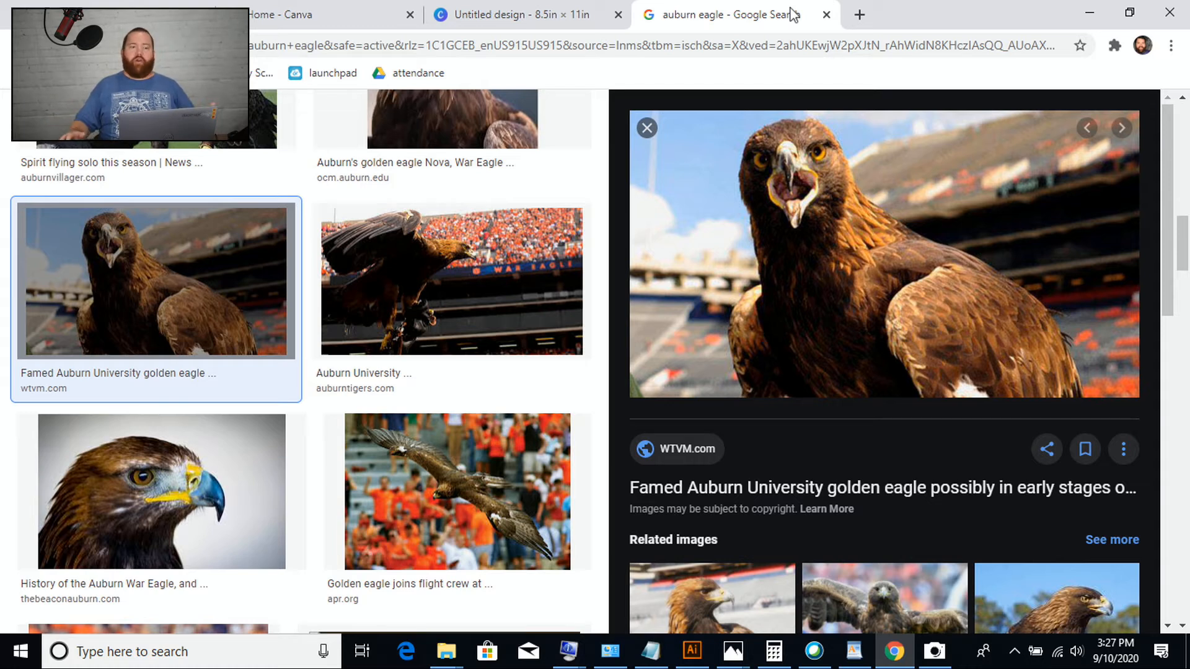
{"action": "right_click", "coordinate": [879, 178]}
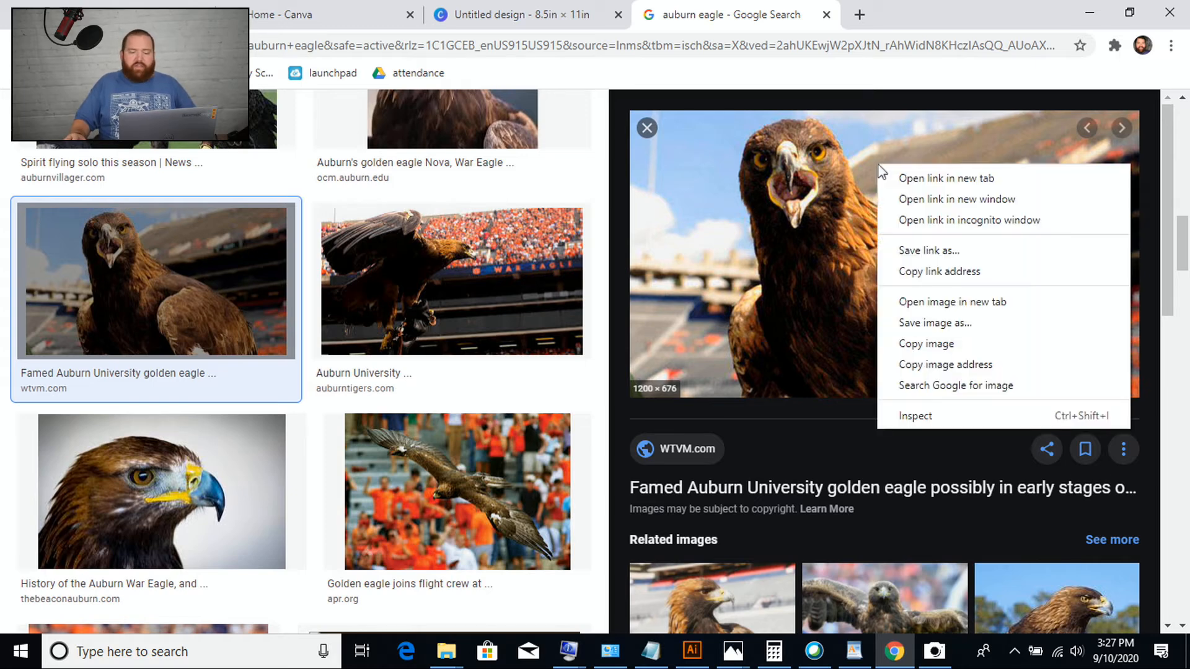
{"action": "left_click", "coordinate": [960, 347]}
{"action": "right_click", "coordinate": [801, 282]}
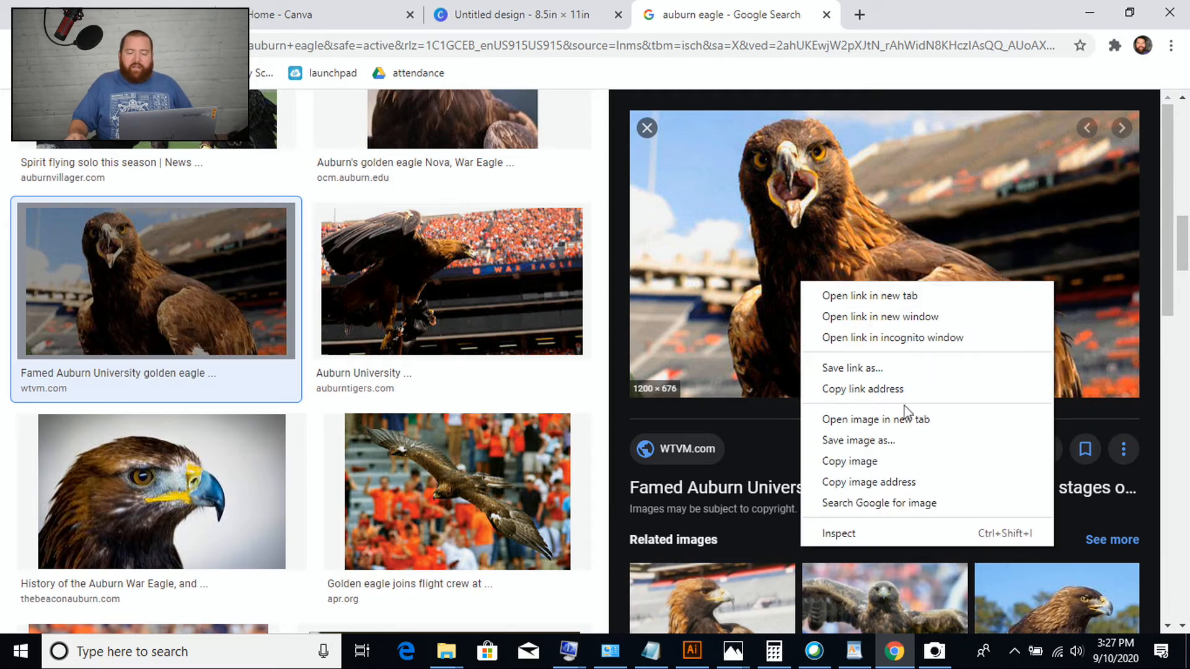
{"action": "left_click", "coordinate": [889, 462]}
{"action": "left_click", "coordinate": [567, 15]}
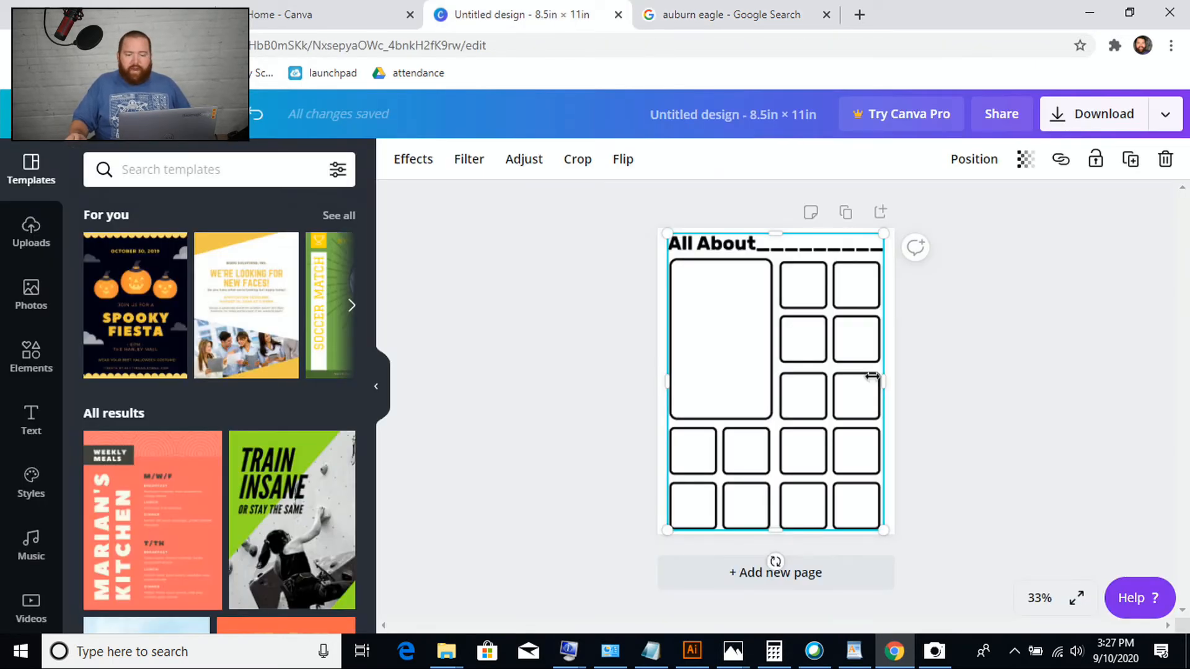
{"action": "key", "text": "ctrl+v"}
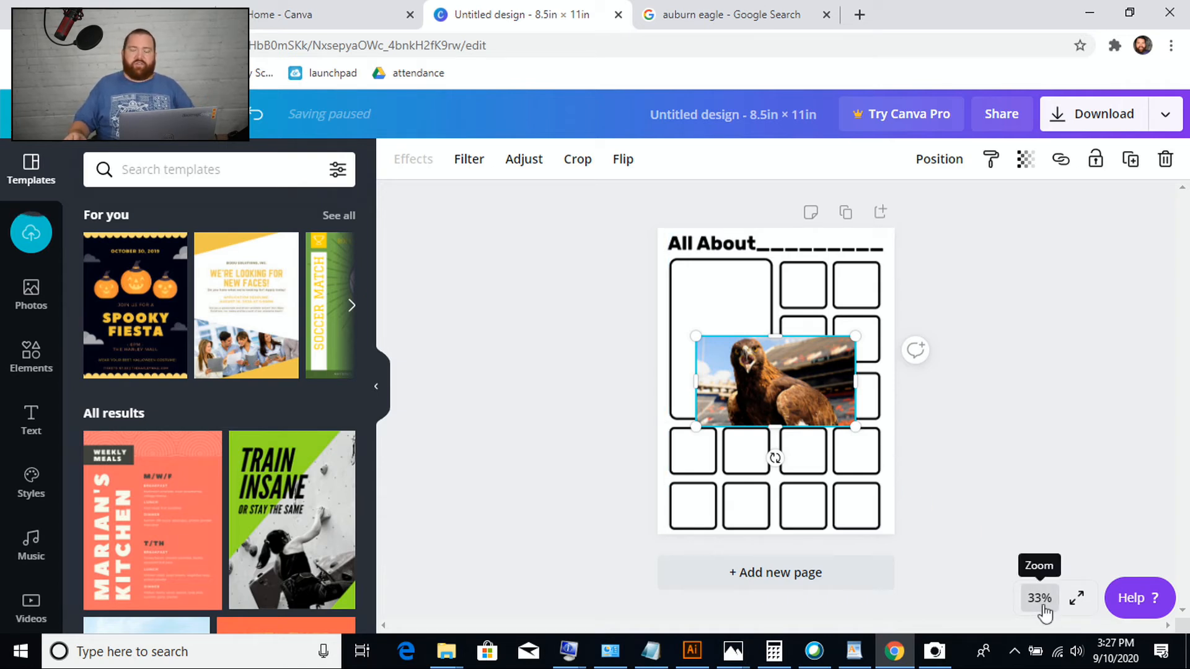
Step: Shrink the eagle photo and move it over the template's upper-right small boxes
{"action": "left_click", "coordinate": [1041, 599]}
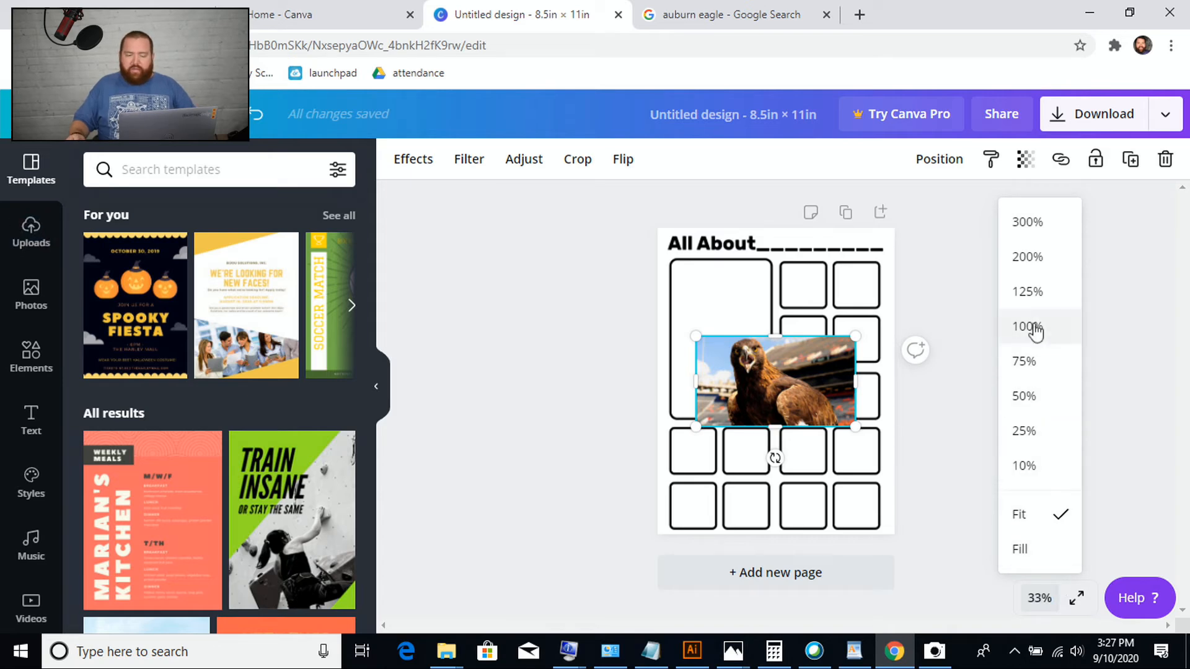
{"action": "left_click", "coordinate": [1029, 326]}
{"action": "scroll", "coordinate": [1035, 471], "scroll_direction": "up", "scroll_amount": 5}
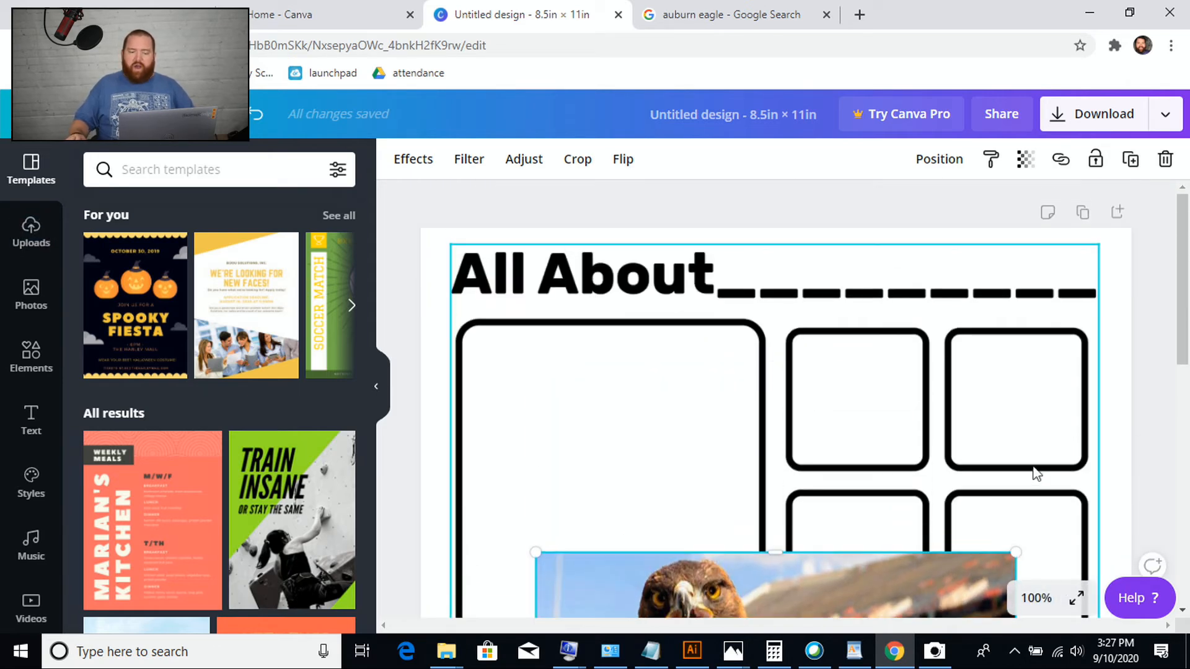
{"action": "scroll", "coordinate": [800, 434], "scroll_direction": "down", "scroll_amount": 1}
{"action": "scroll", "coordinate": [795, 434], "scroll_direction": "down", "scroll_amount": 1}
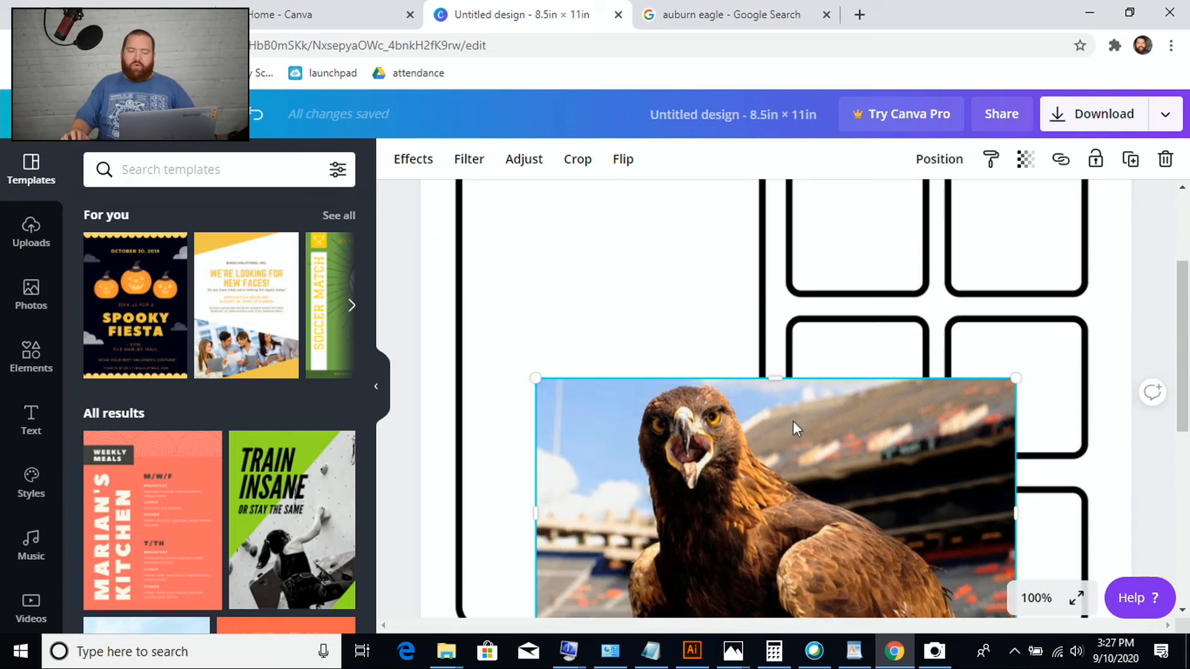
{"action": "scroll", "coordinate": [927, 443], "scroll_direction": "up", "scroll_amount": 1}
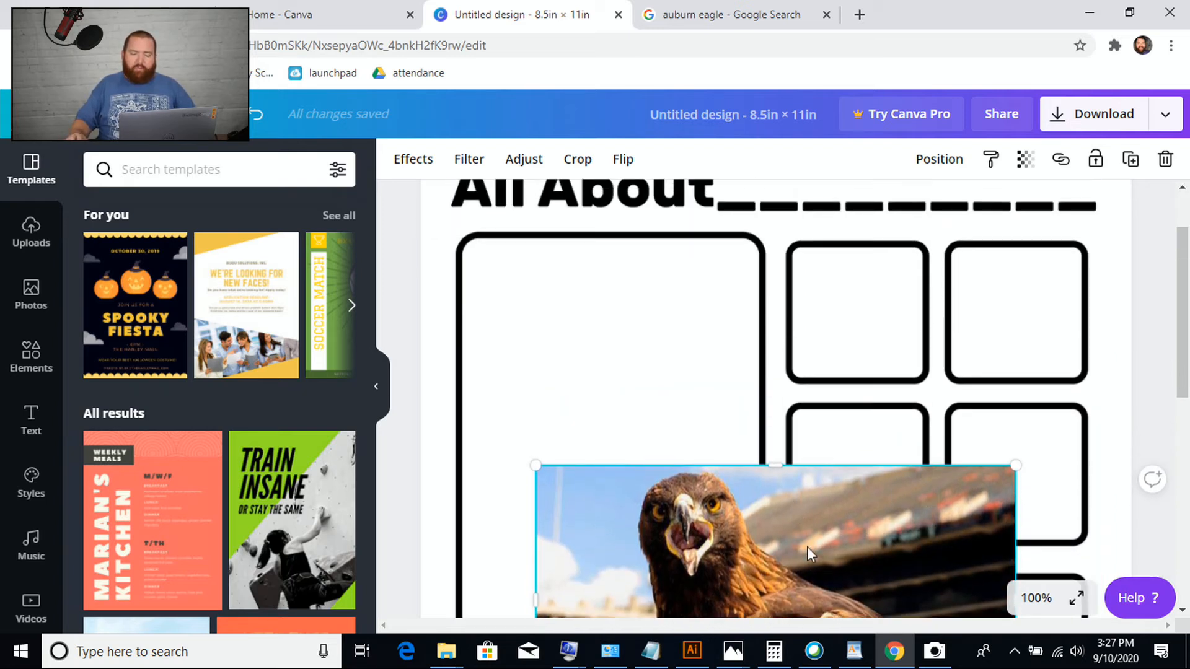
{"action": "left_click_drag", "start_coordinate": [807, 554], "coordinate": [883, 358]}
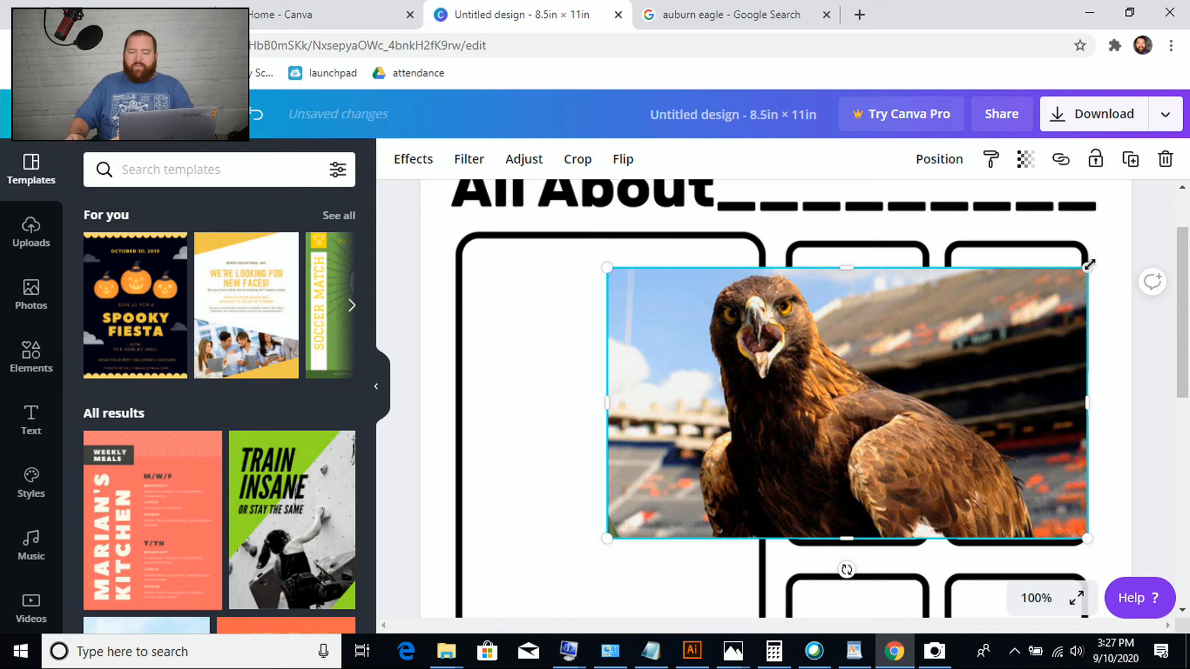
{"action": "left_click_drag", "start_coordinate": [1088, 267], "coordinate": [901, 370]}
{"action": "left_click_drag", "start_coordinate": [832, 457], "coordinate": [1031, 311]}
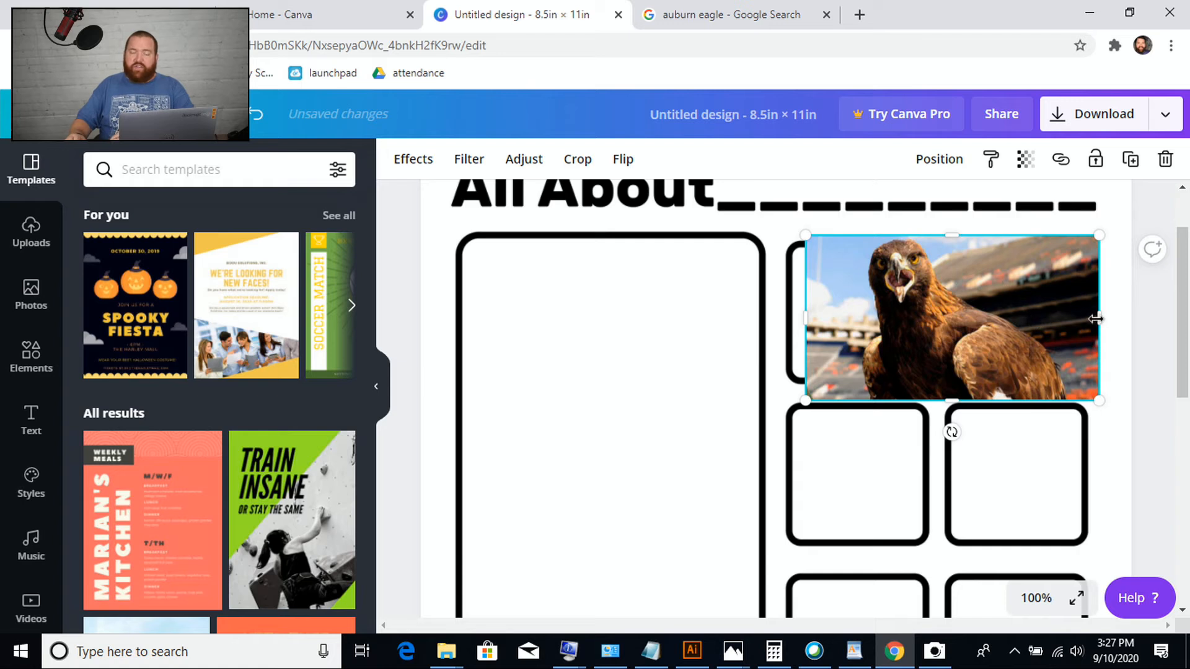
Step: Crop and scale the eagle photo to fit the template's upper-right small box
{"action": "left_click_drag", "start_coordinate": [1096, 319], "coordinate": [1060, 318]}
{"action": "left_click_drag", "start_coordinate": [806, 318], "coordinate": [851, 319]}
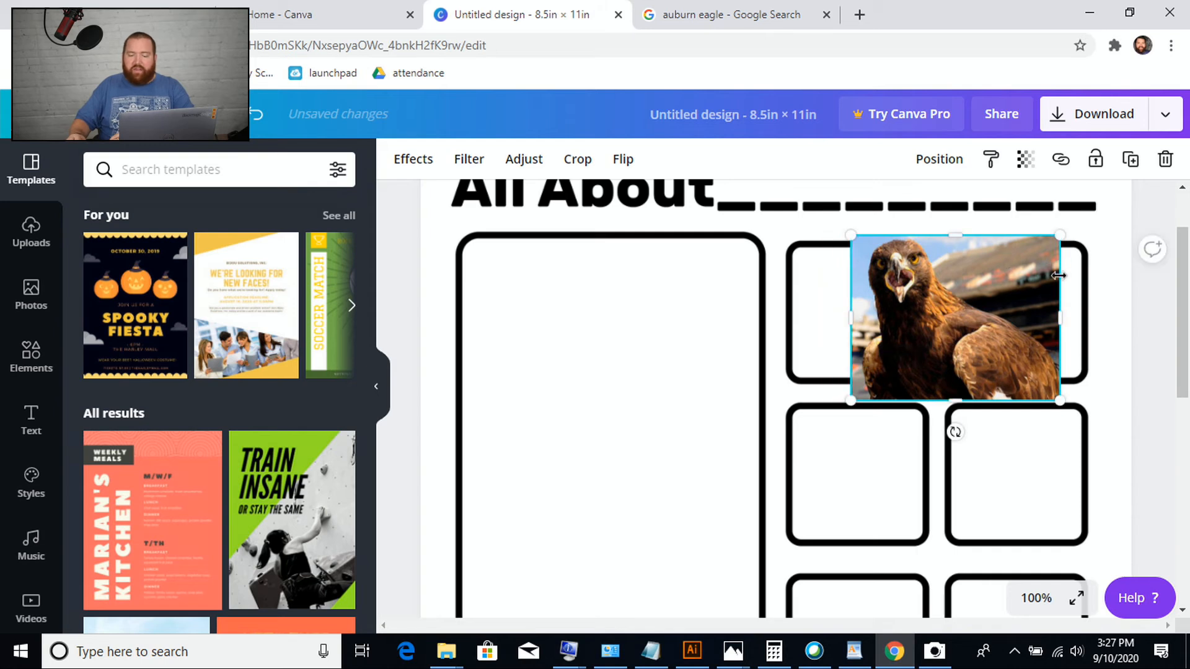
{"action": "left_click_drag", "start_coordinate": [1060, 318], "coordinate": [1047, 317]}
{"action": "left_click_drag", "start_coordinate": [1047, 230], "coordinate": [1009, 282]}
{"action": "left_click_drag", "start_coordinate": [950, 348], "coordinate": [1042, 314]}
{"action": "left_click_drag", "start_coordinate": [1099, 375], "coordinate": [1015, 377]}
{"action": "left_click_drag", "start_coordinate": [1017, 319], "coordinate": [1024, 319]}
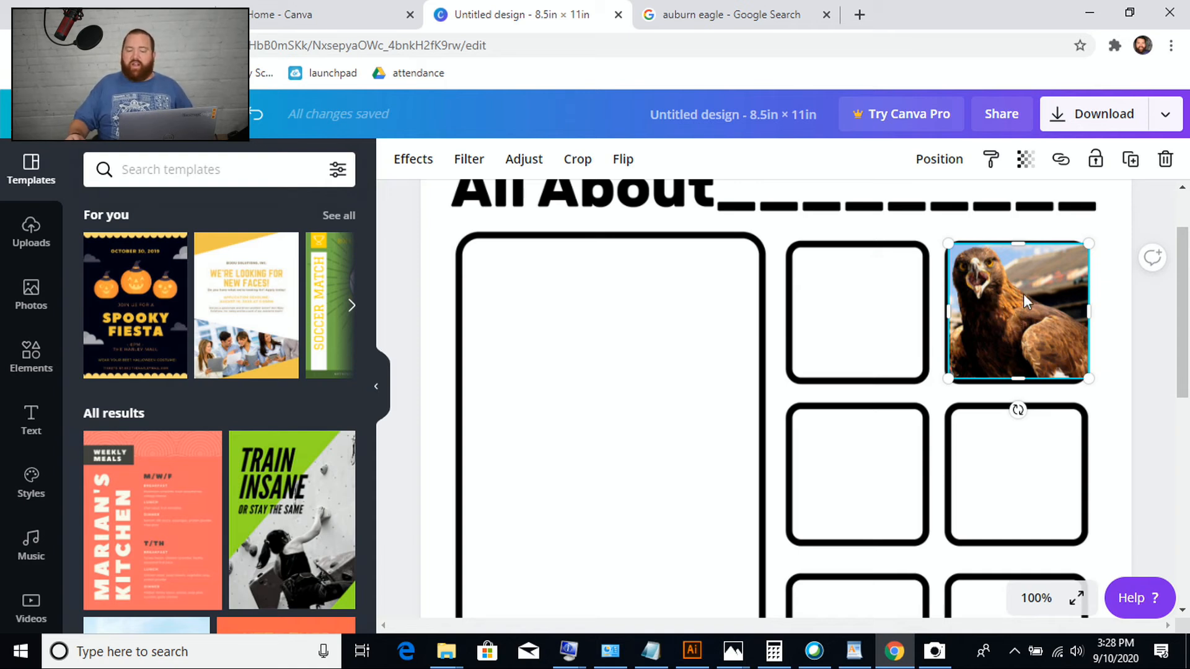
Step: Send the eagle photo to the back, behind the template, and select the template image
{"action": "right_click", "coordinate": [1023, 302]}
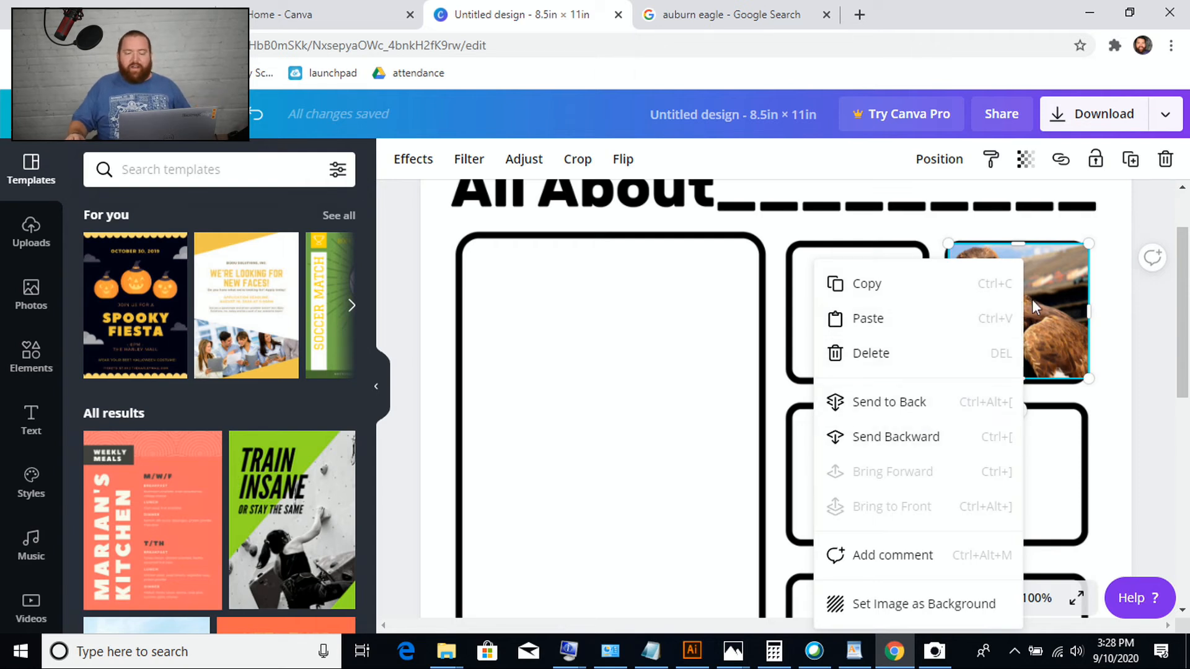
{"action": "left_click", "coordinate": [911, 407]}
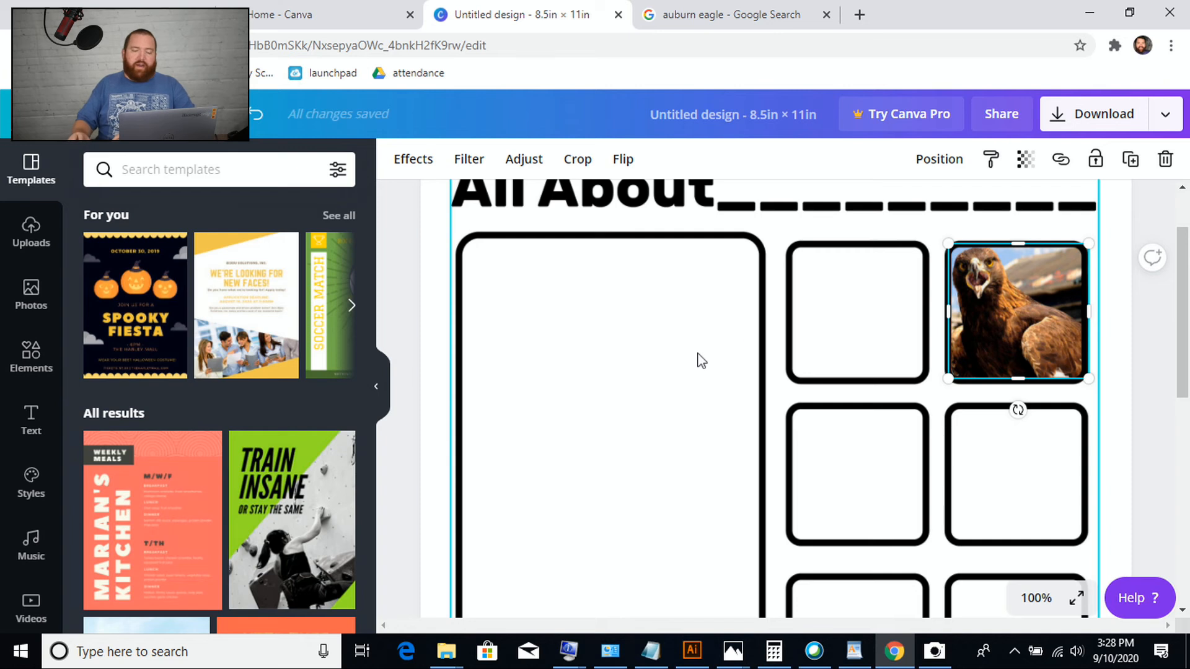
{"action": "left_click", "coordinate": [779, 222]}
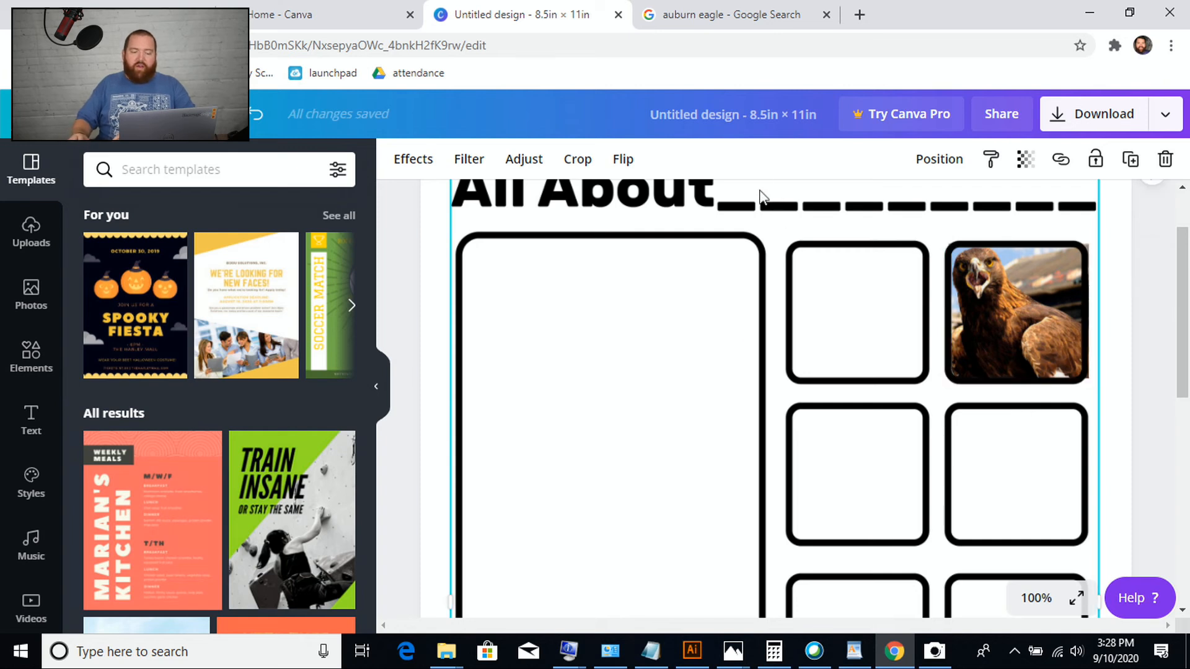
Step: Try shifting the template image on the page and undo the move
{"action": "left_click_drag", "start_coordinate": [756, 203], "coordinate": [737, 221]}
{"action": "left_click_drag", "start_coordinate": [719, 310], "coordinate": [766, 287]}
{"action": "key", "text": "ctrl+z"}
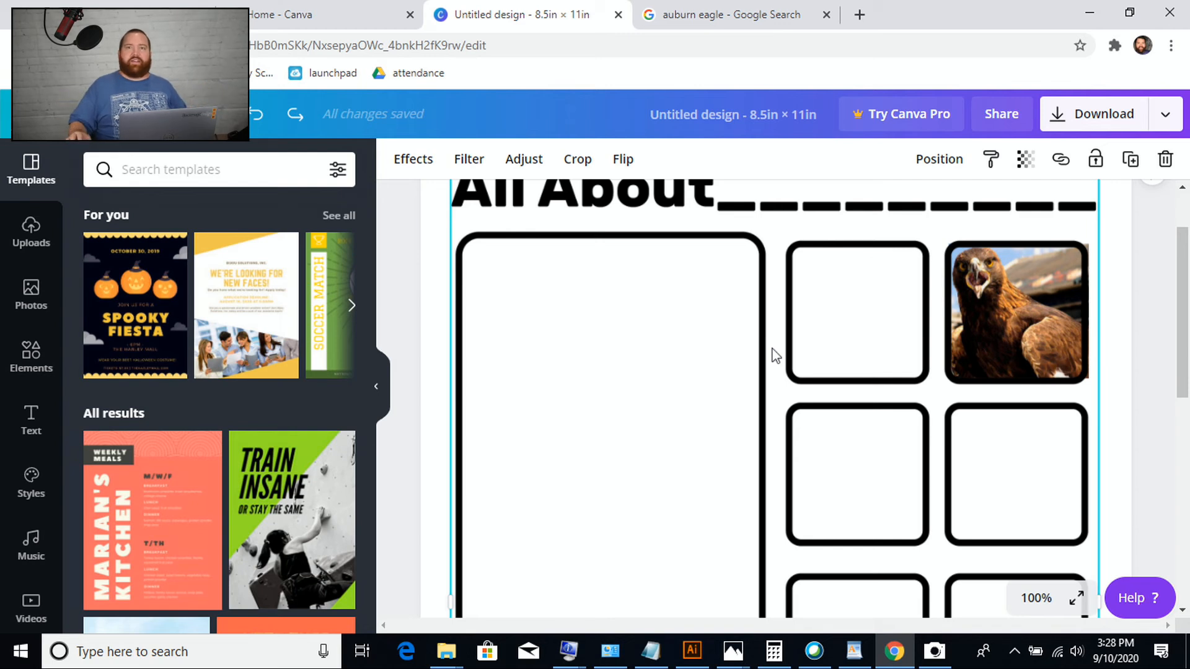
Step: Lock the template image in place, test that with trial moves, and nudge the eagle photo within its box
{"action": "left_click", "coordinate": [1097, 162]}
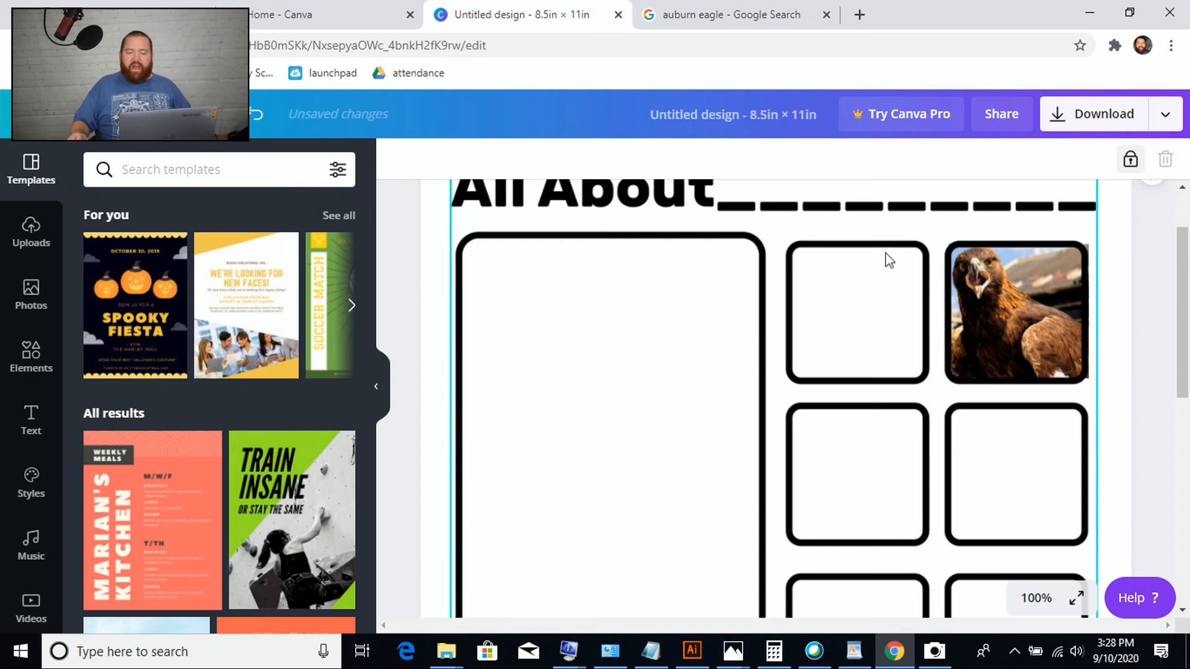
{"action": "left_click_drag", "start_coordinate": [882, 233], "coordinate": [906, 306]}
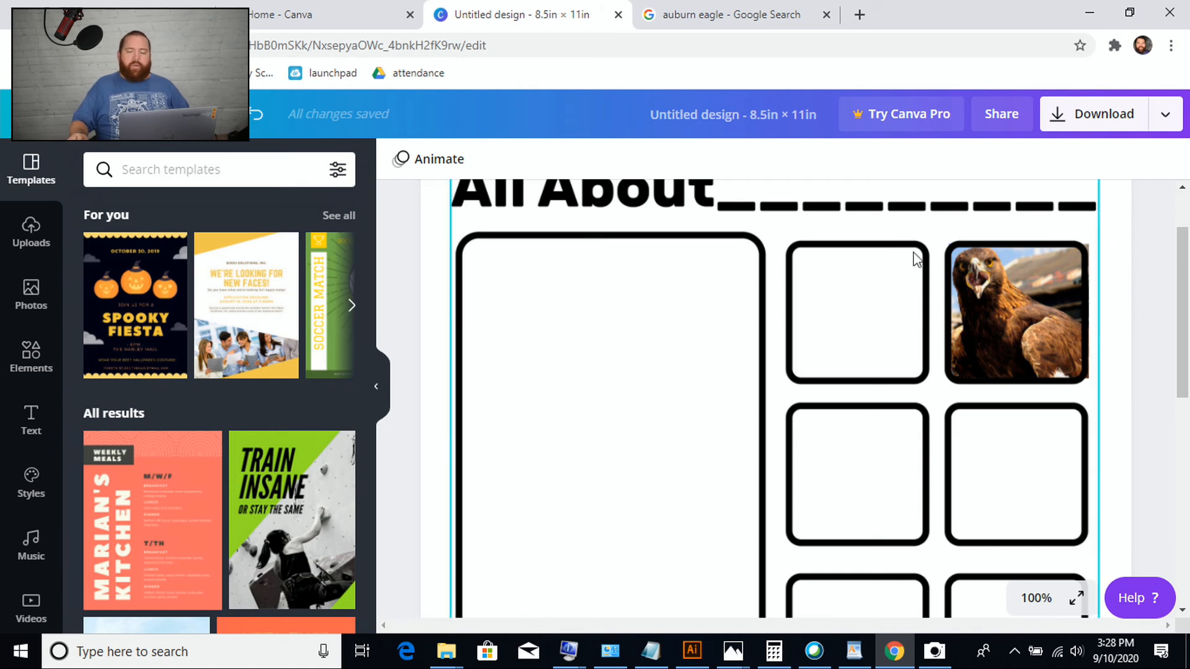
{"action": "left_click_drag", "start_coordinate": [909, 223], "coordinate": [1044, 404]}
{"action": "mouse_move", "coordinate": [1025, 325]}
{"action": "left_mouse_down"}
{"action": "mouse_move", "coordinate": [1033, 309]}
{"action": "mouse_move", "coordinate": [1023, 326]}
{"action": "left_mouse_up"}
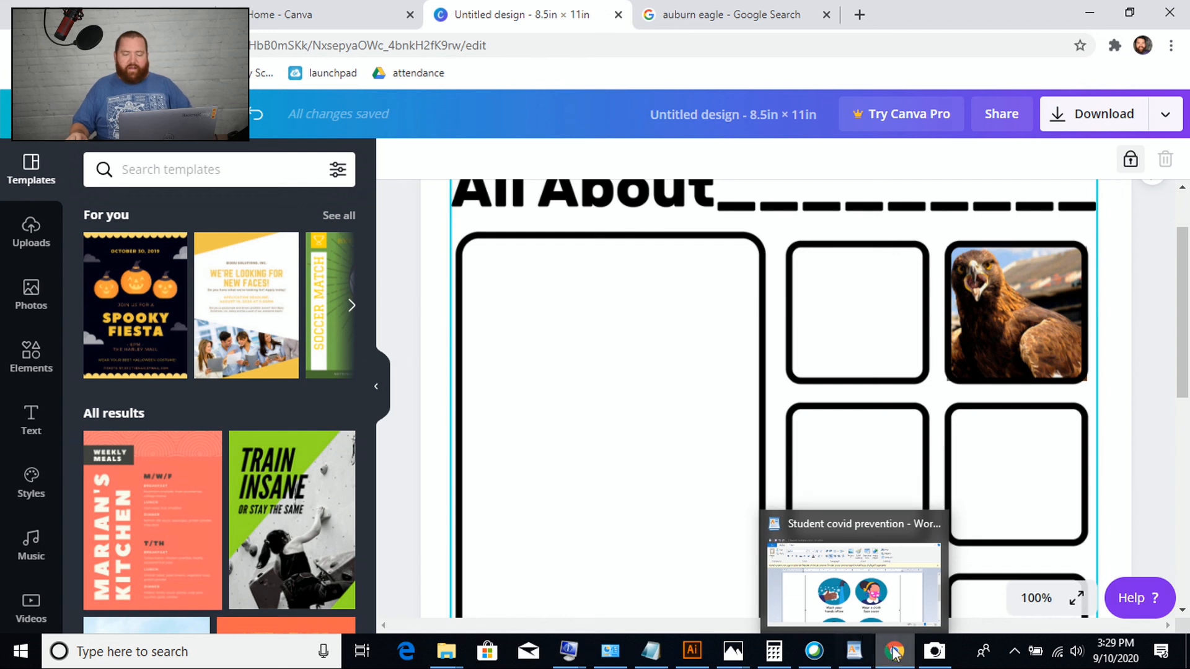
{"action": "mouse_move", "coordinate": [931, 663]}
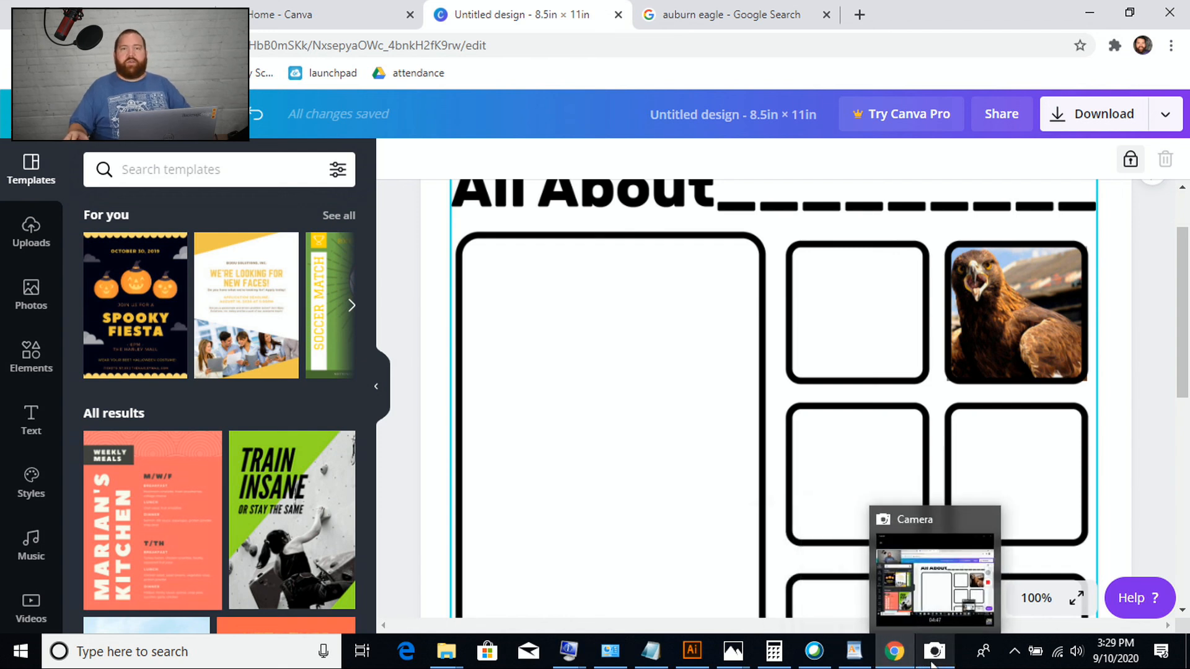